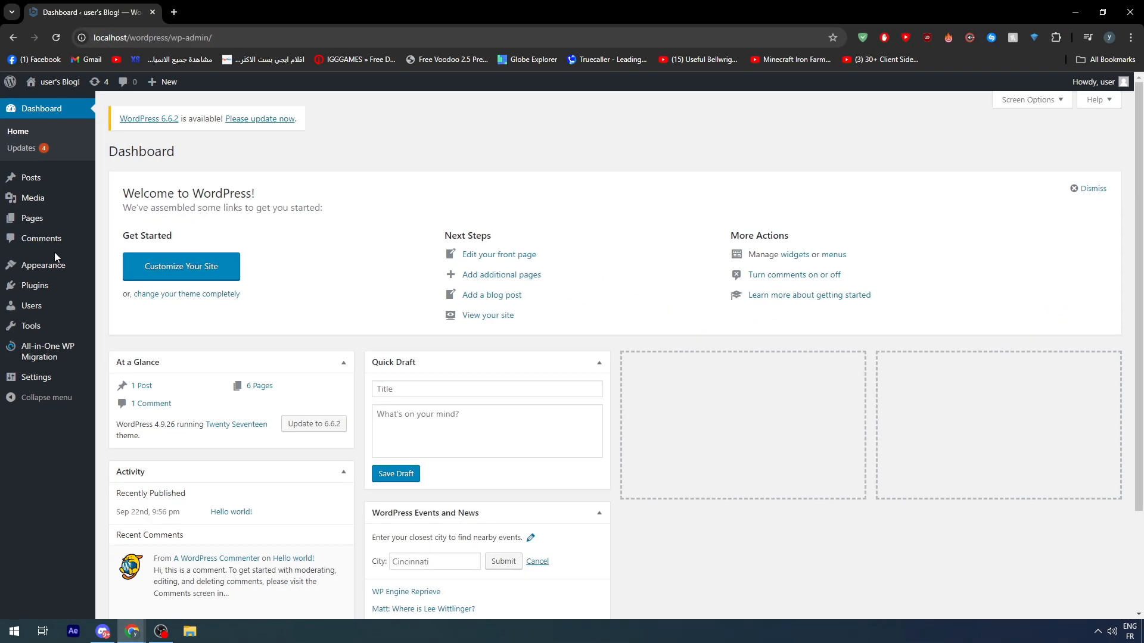
# Open the installed plugins list and apply the bulk Deactivate action to the WooCommerce plugin
pyautogui.click(36, 292)
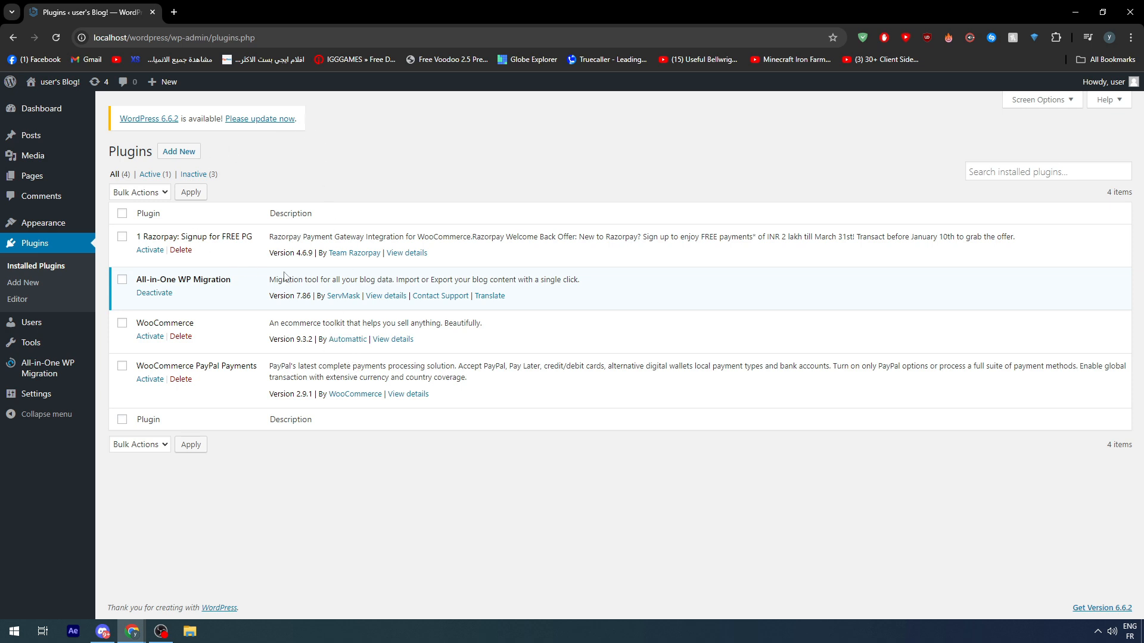
pyautogui.click(121, 323)
pyautogui.click(131, 193)
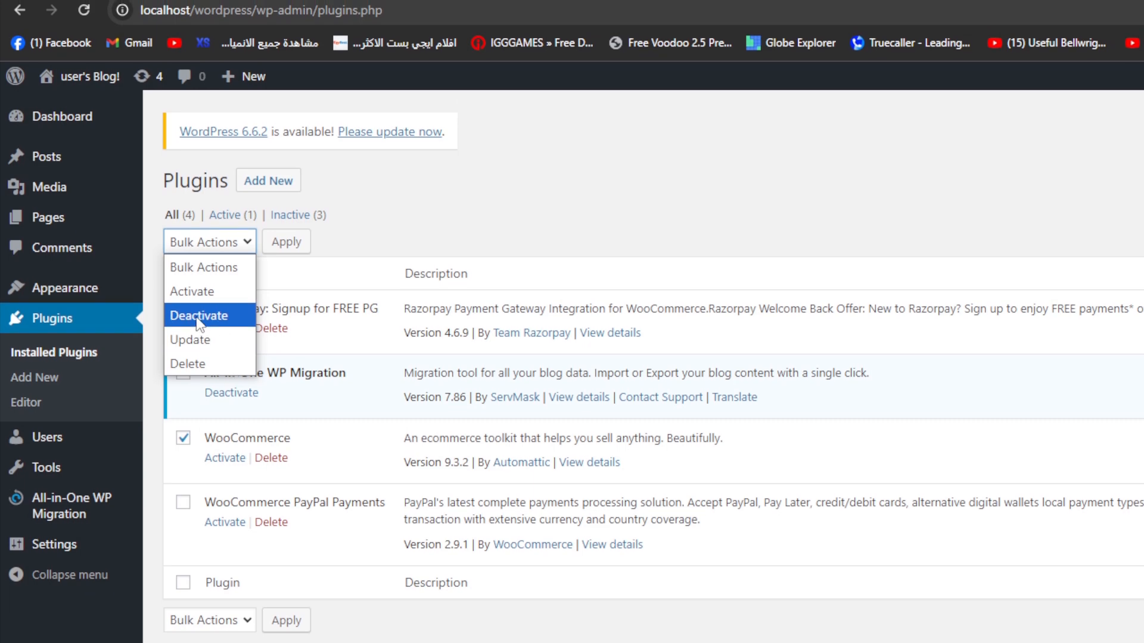
pyautogui.click(198, 315)
pyautogui.click(286, 241)
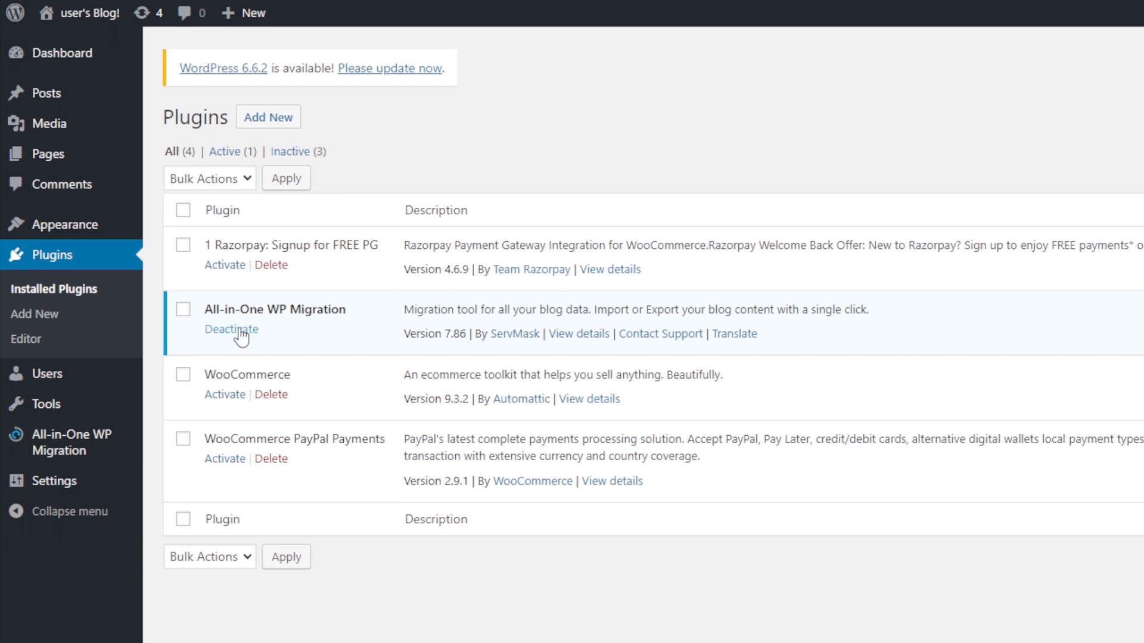
# Deactivate the All-in-One WP Migration plugin and activate it again
pyautogui.click(232, 350)
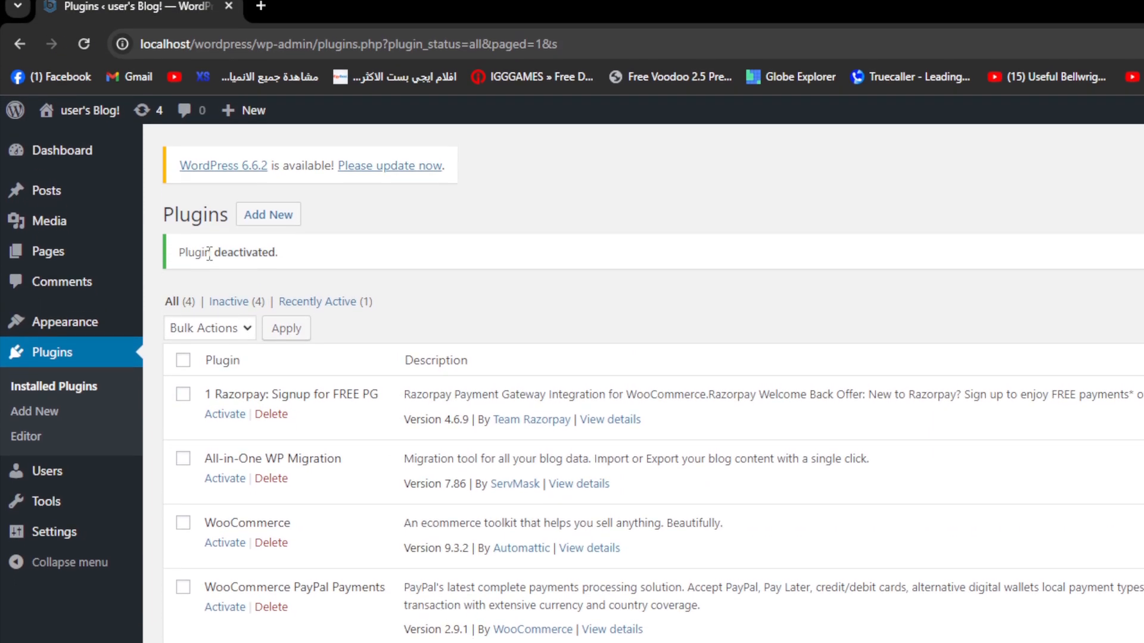
pyautogui.moveTo(178, 148); pyautogui.dragTo(299, 155)
pyautogui.click(217, 262)
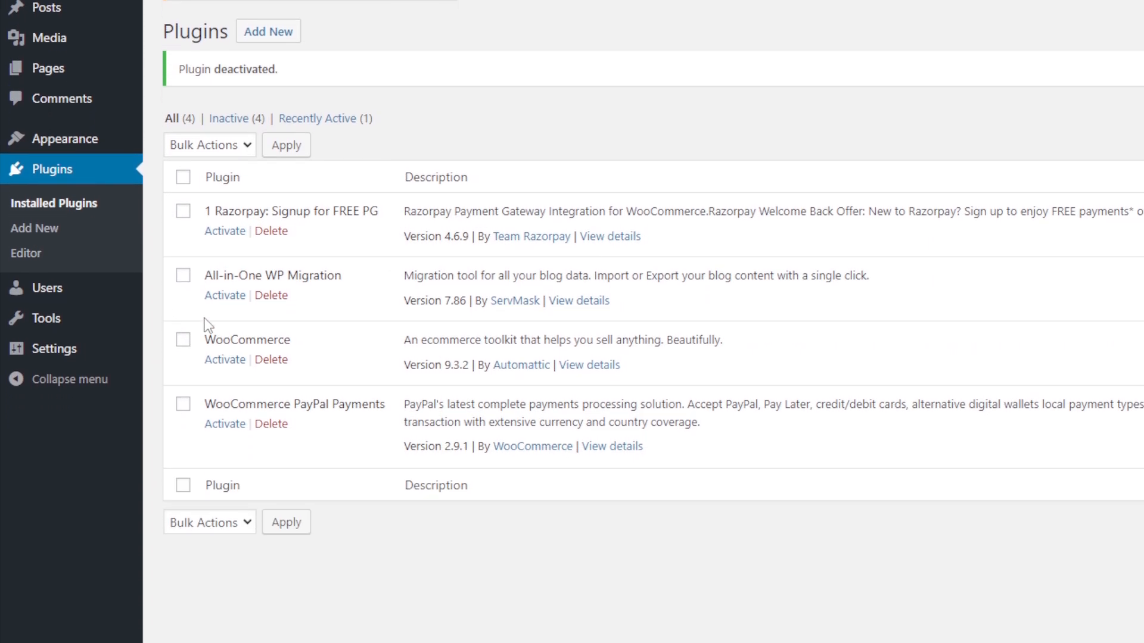
pyautogui.click(224, 476)
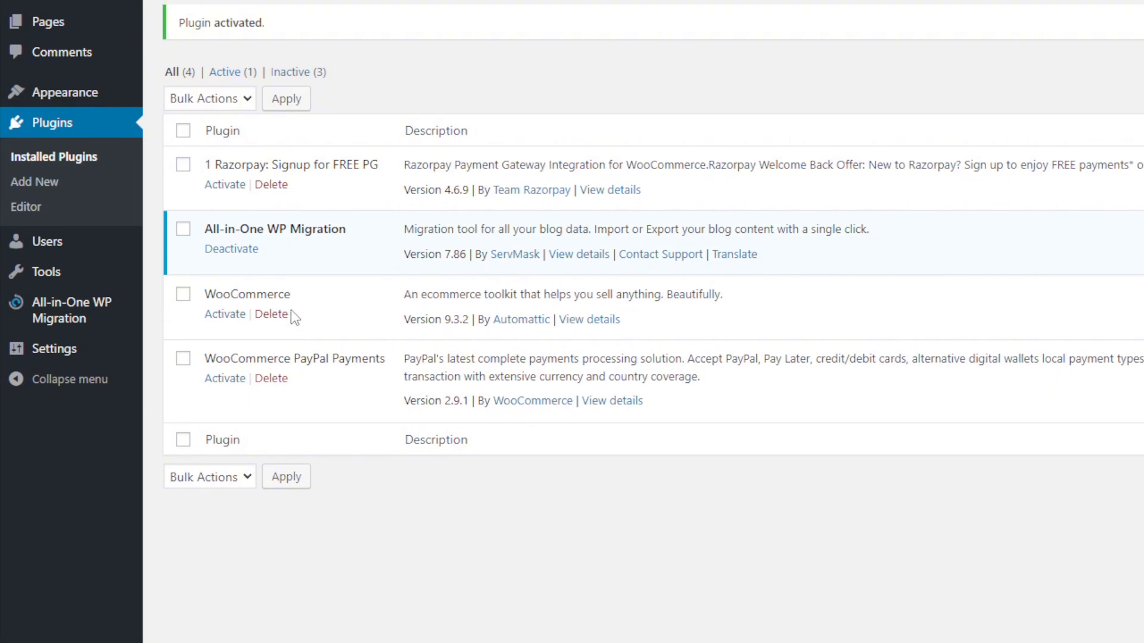
# Delete the WooCommerce plugin with its data, and reinstall it by searching the plugin directory for "woocommerce"
pyautogui.click(180, 371)
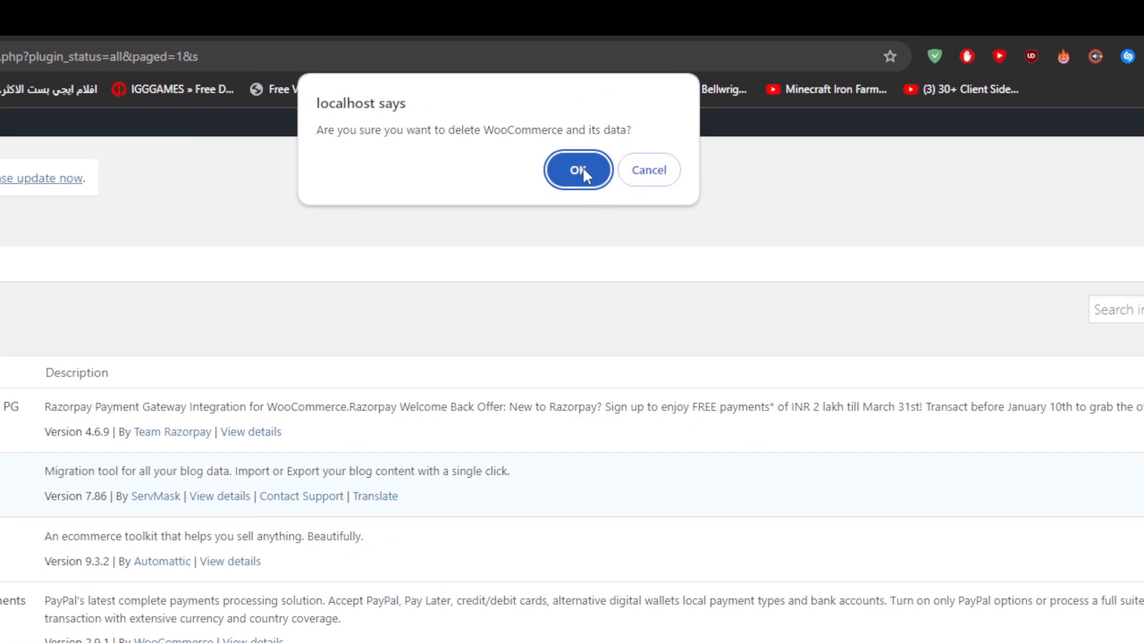
pyautogui.click(574, 171)
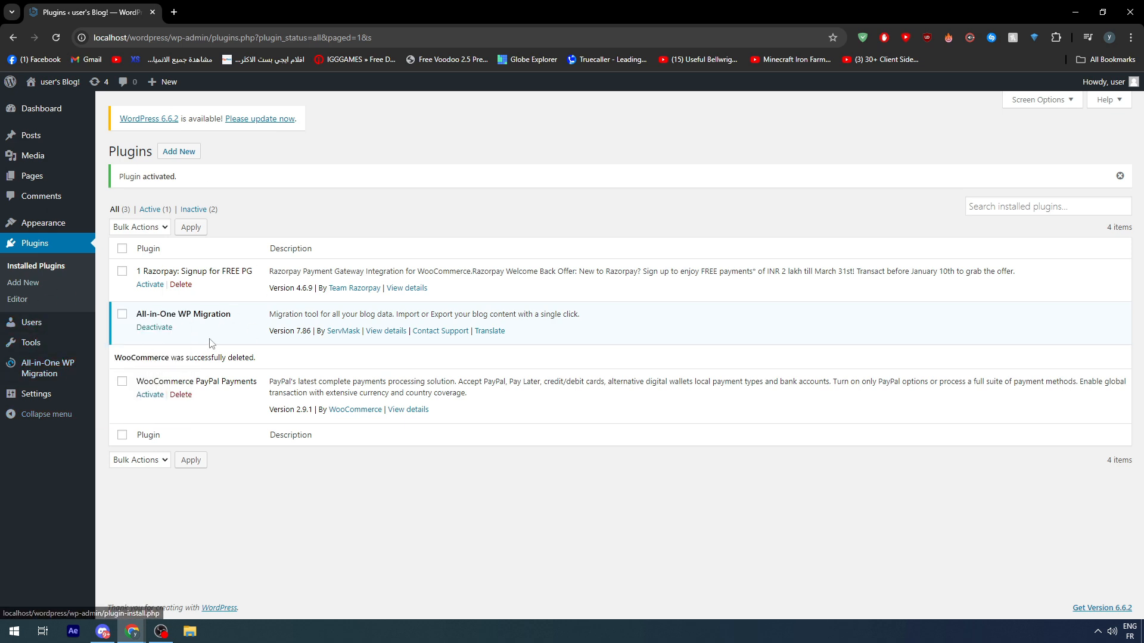
pyautogui.click(43, 281)
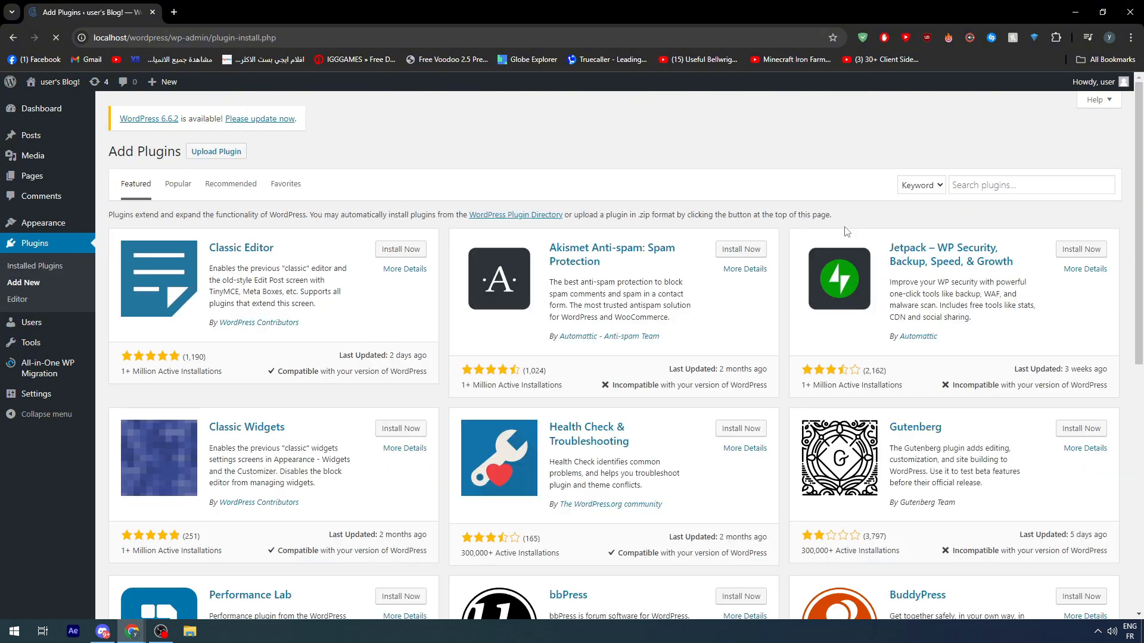
pyautogui.click(1027, 188)
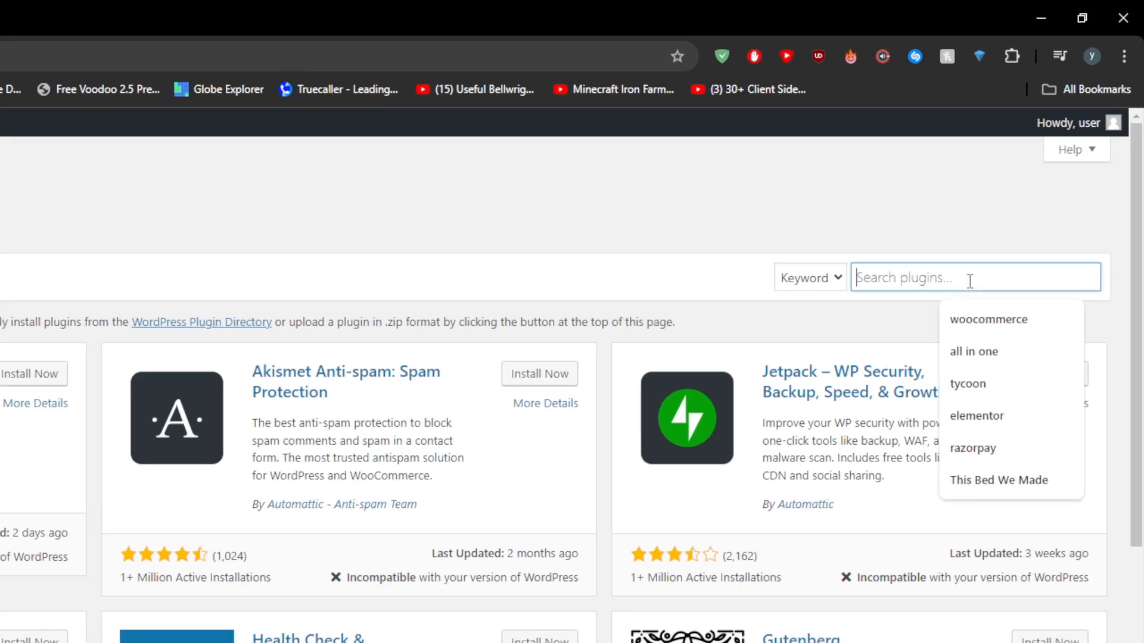
pyautogui.click(1030, 213)
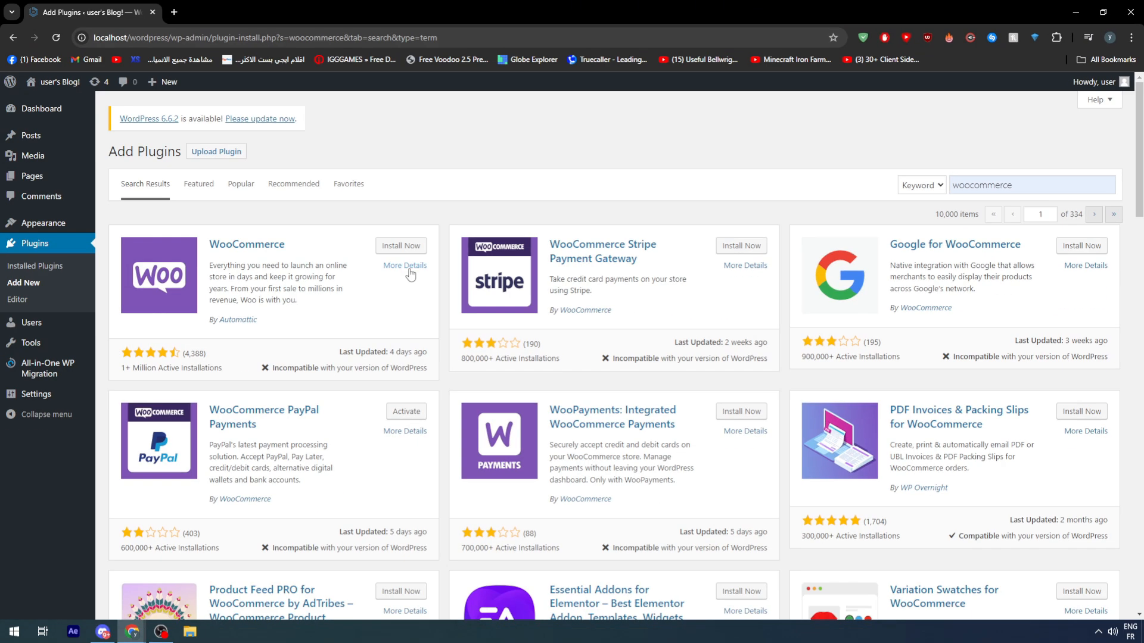
pyautogui.click(401, 246)
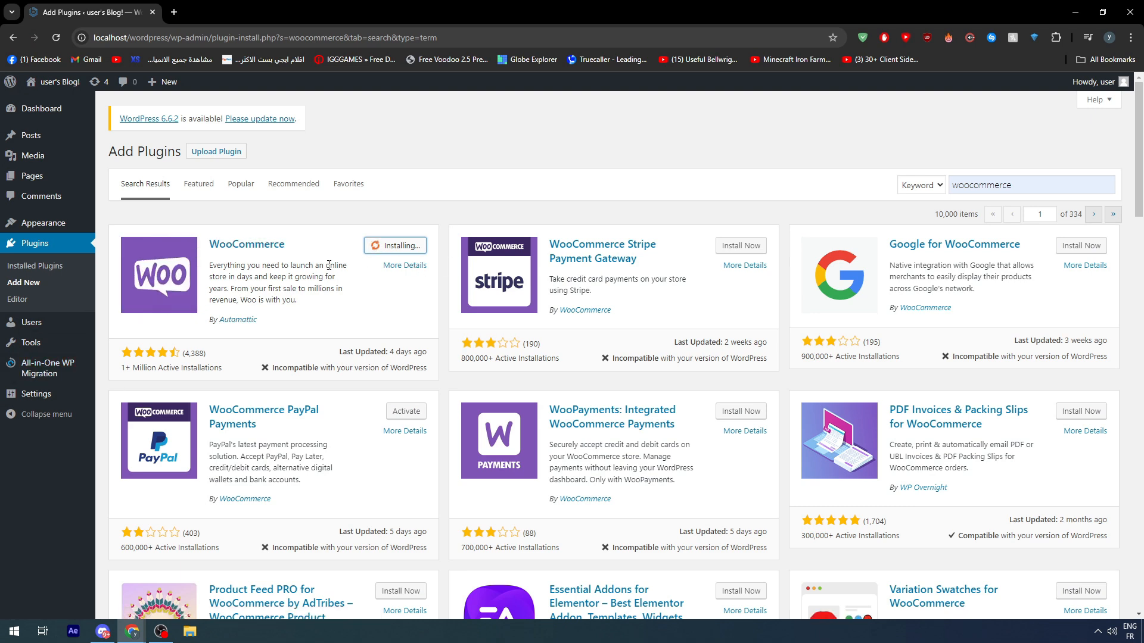
# Search the plugin directory for "all in one"
pyautogui.doubleClick(1039, 187)
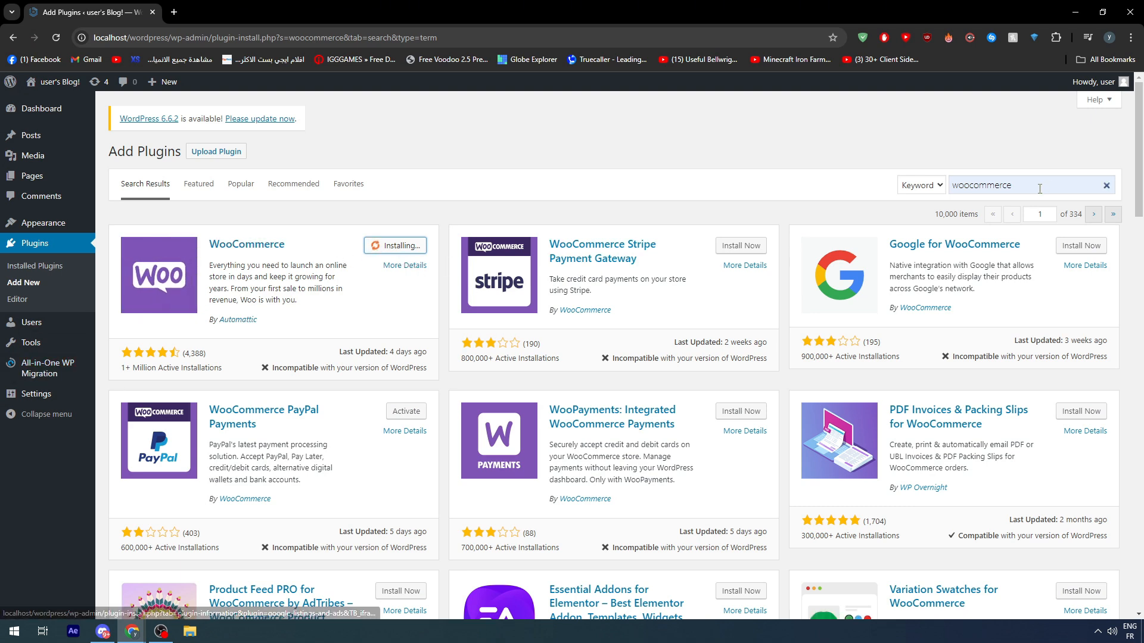
pyautogui.write('all in one m')
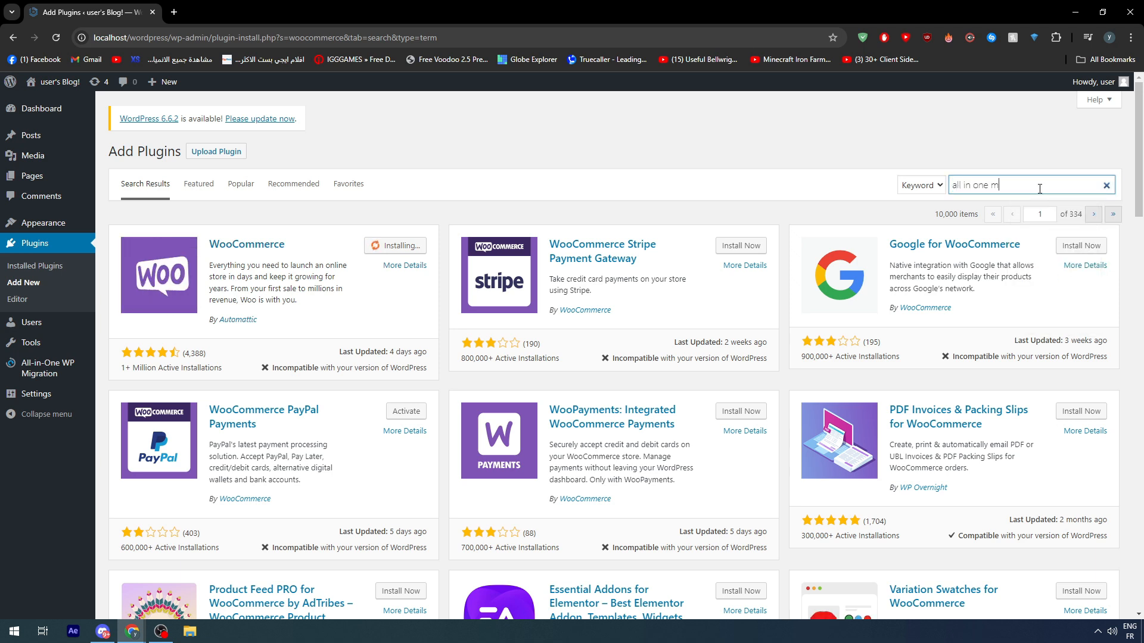
pyautogui.press('BackSpace')
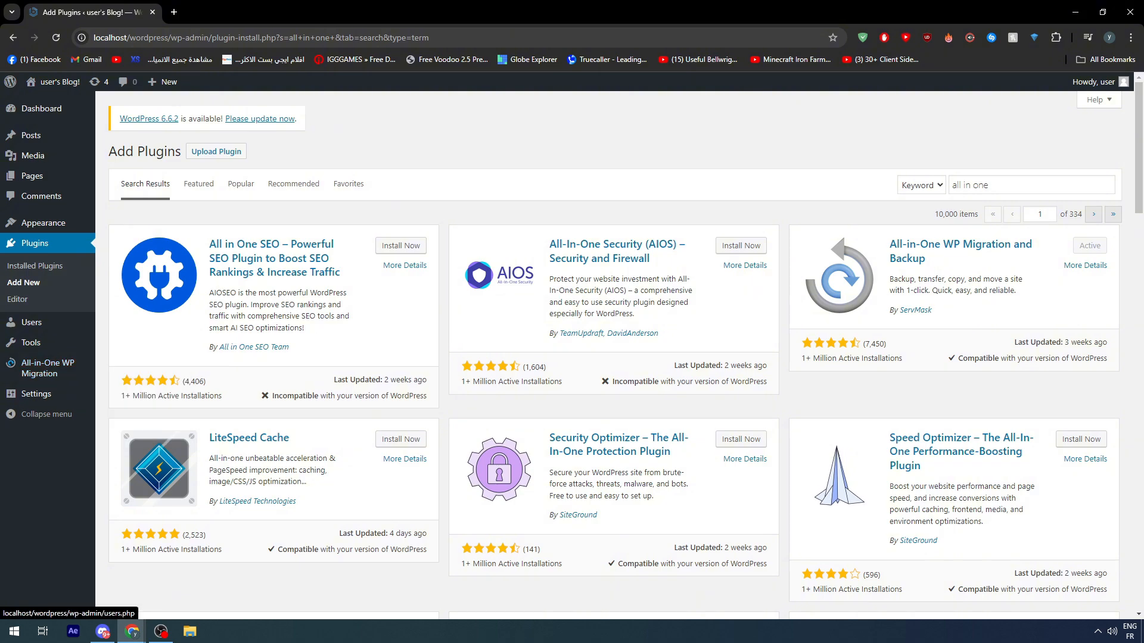
# In All-in-One WP Migration's site export, expand the advanced options and enable "Do not replace email domain (sql)"
pyautogui.moveTo(35, 375)
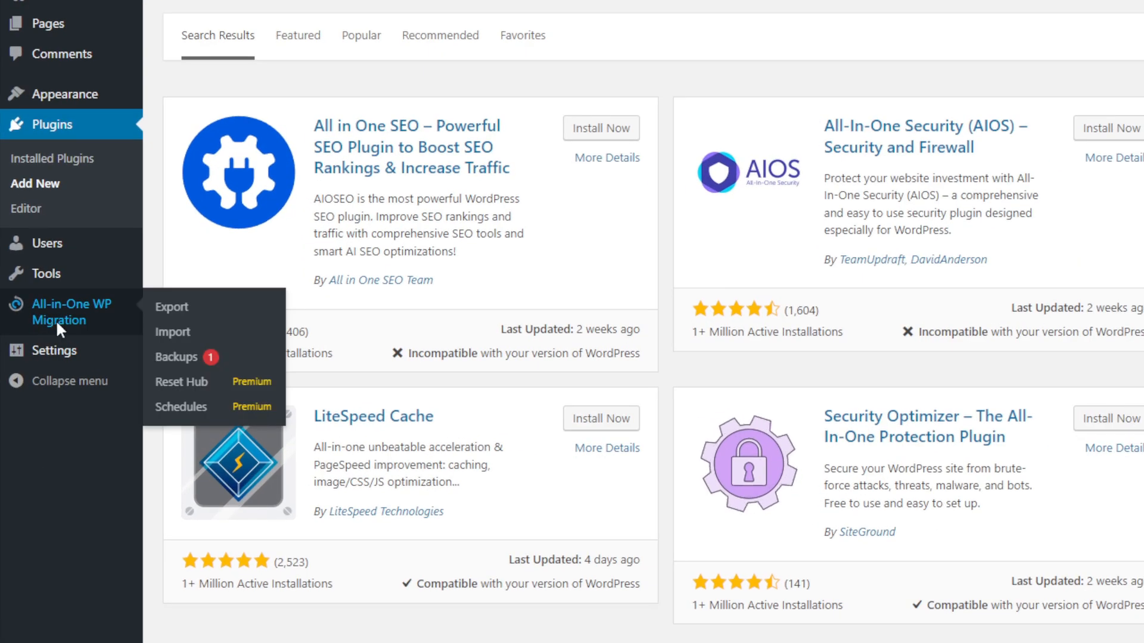
pyautogui.click(53, 325)
pyautogui.click(830, 44)
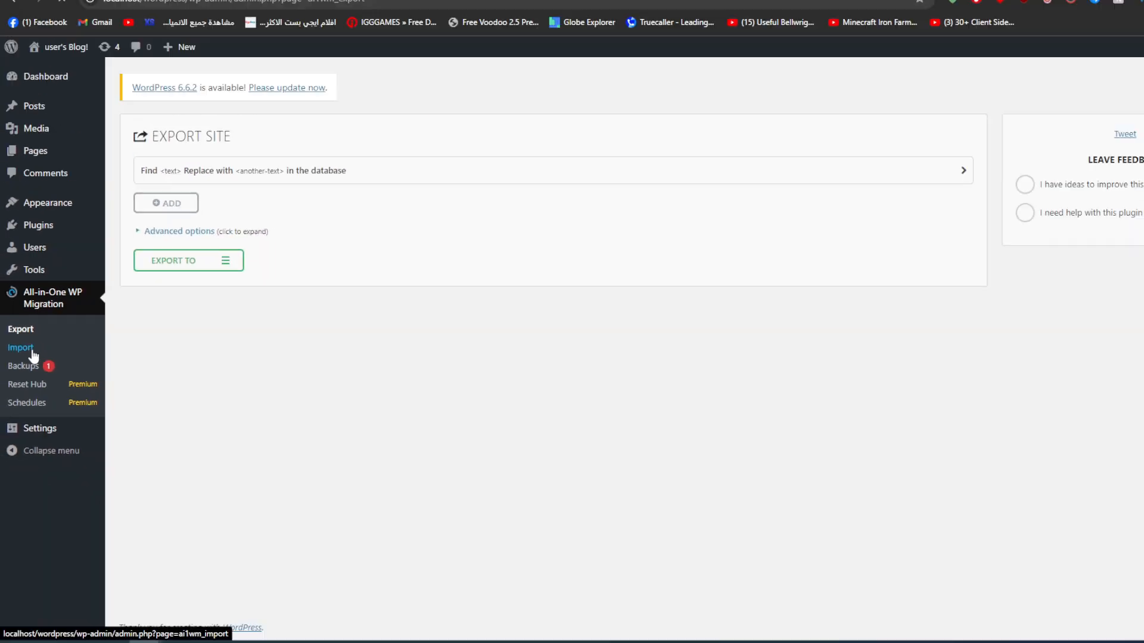
pyautogui.click(28, 350)
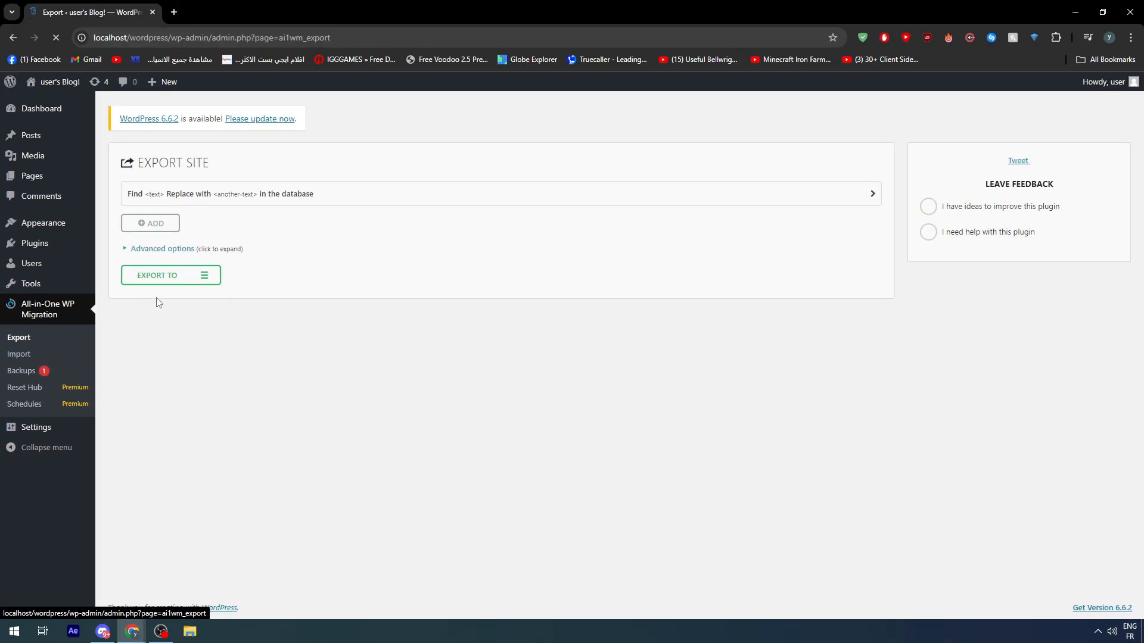
pyautogui.click(143, 253)
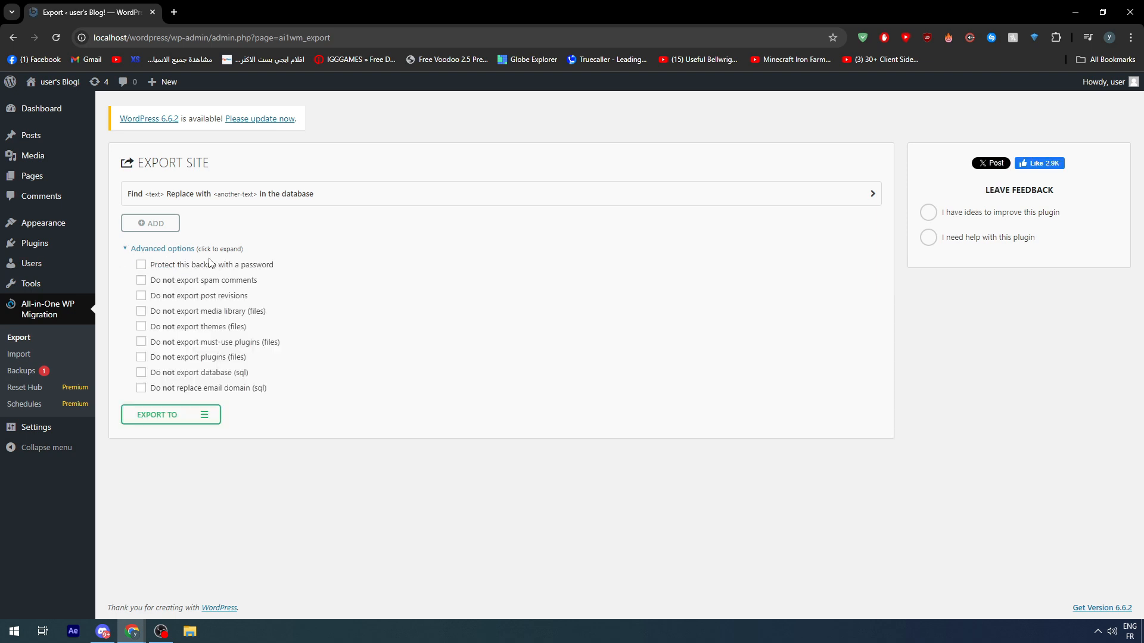
pyautogui.click(141, 388)
# Export the site to a file and close the download dialog without downloading it
pyautogui.click(184, 422)
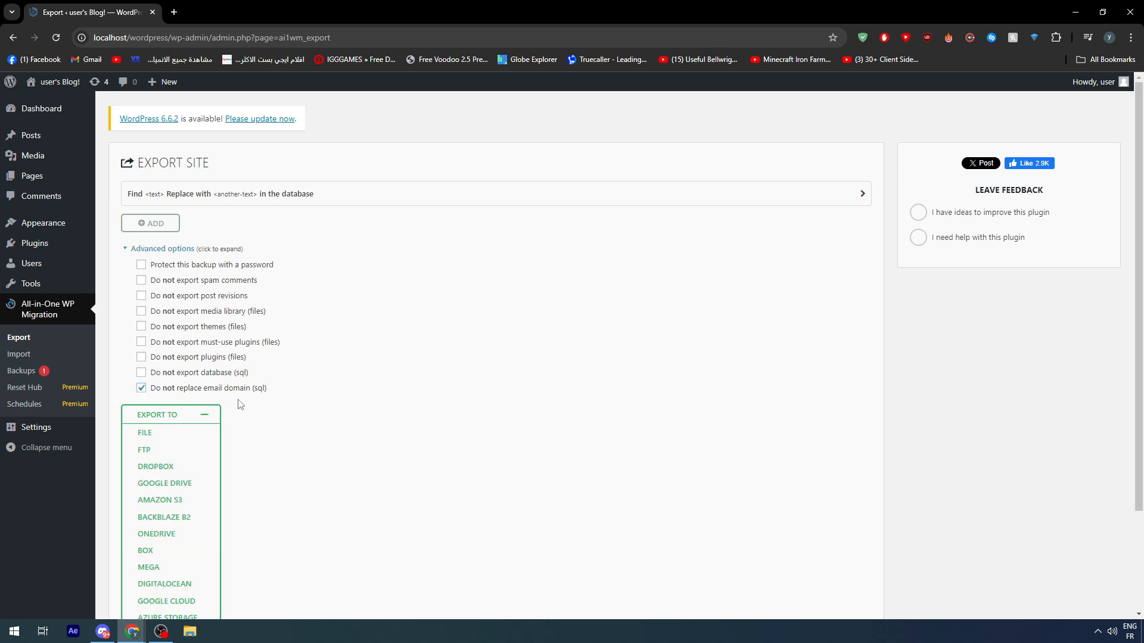
pyautogui.scroll(-2, 238, 399)
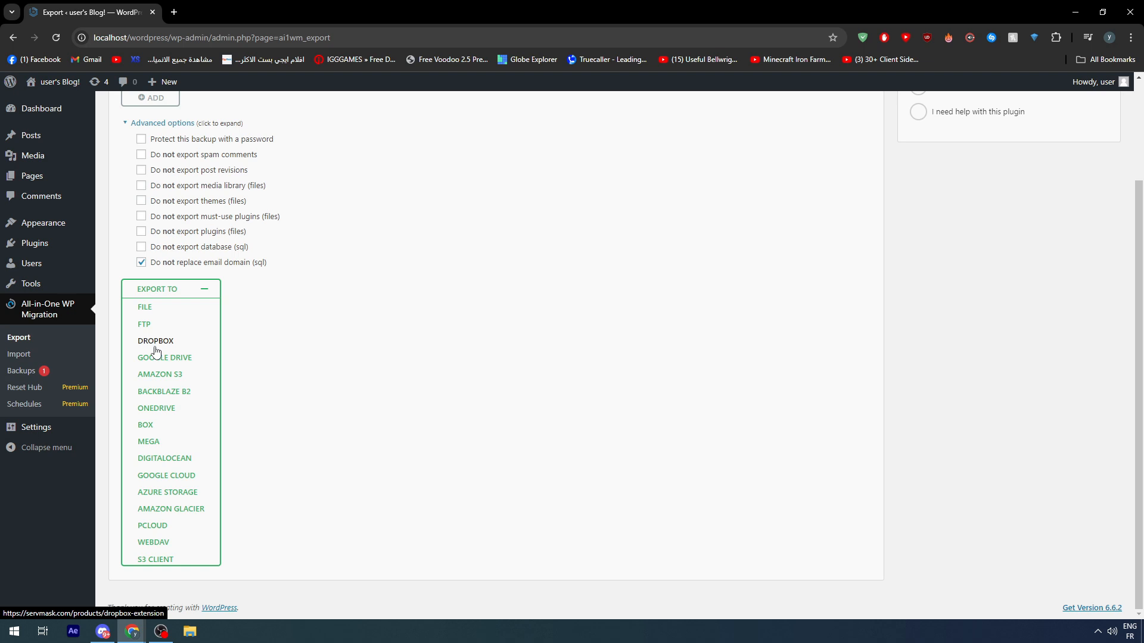
pyautogui.click(145, 308)
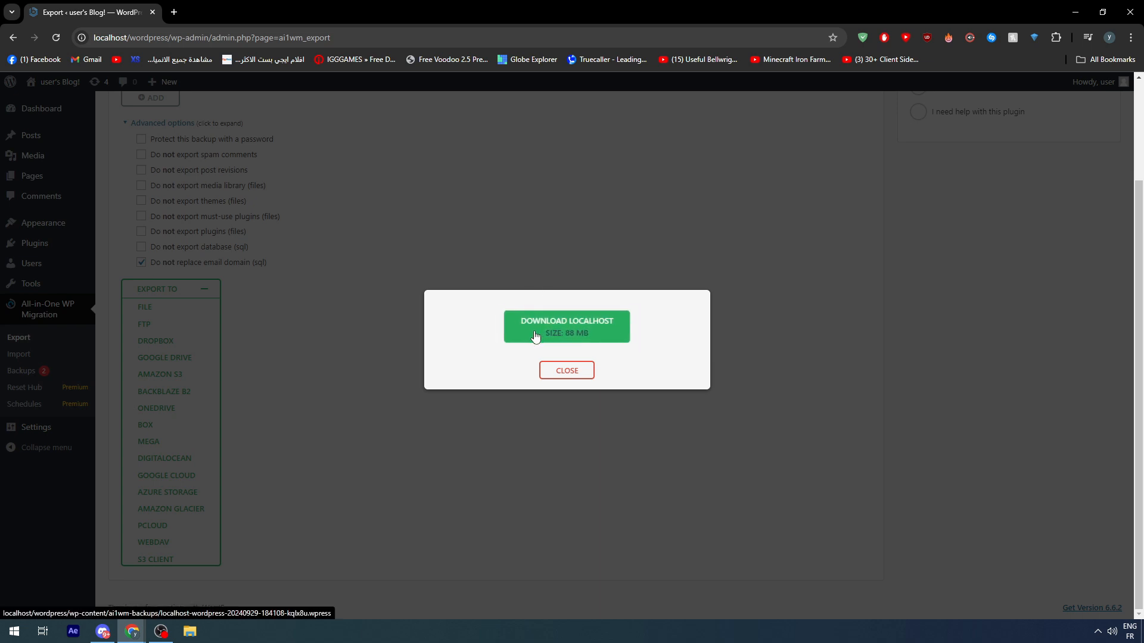
pyautogui.click(577, 375)
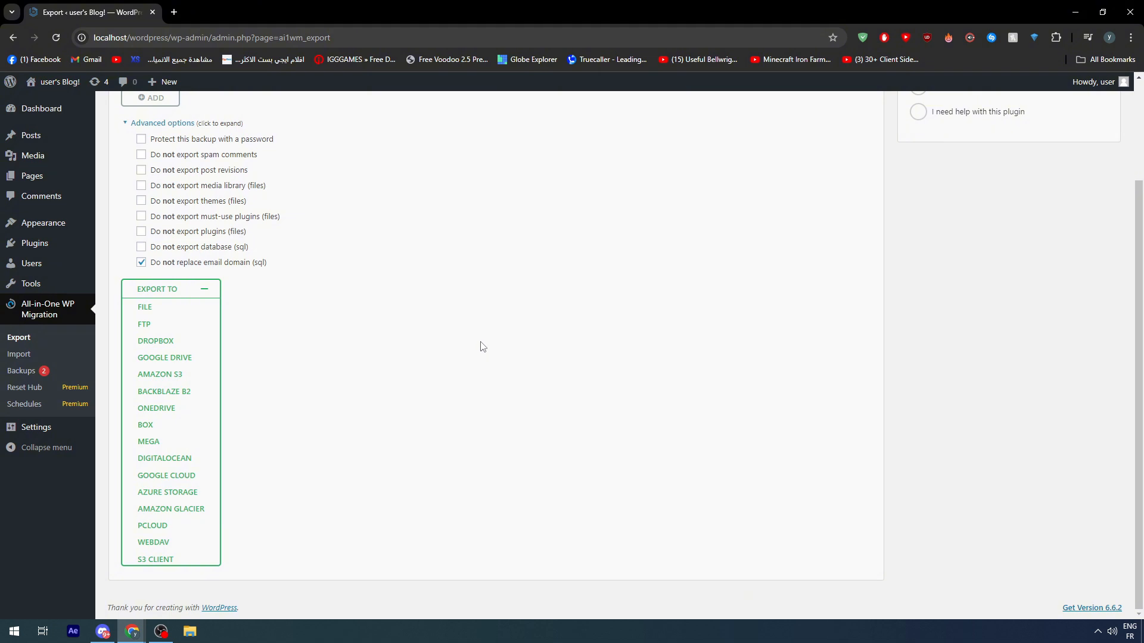
# Create a new site backup in All-in-One WP Migration's backups list and close the download dialog
pyautogui.scroll(1, 467, 358)
pyautogui.scroll(-1, 357, 388)
pyautogui.scroll(1, 179, 394)
pyautogui.click(40, 374)
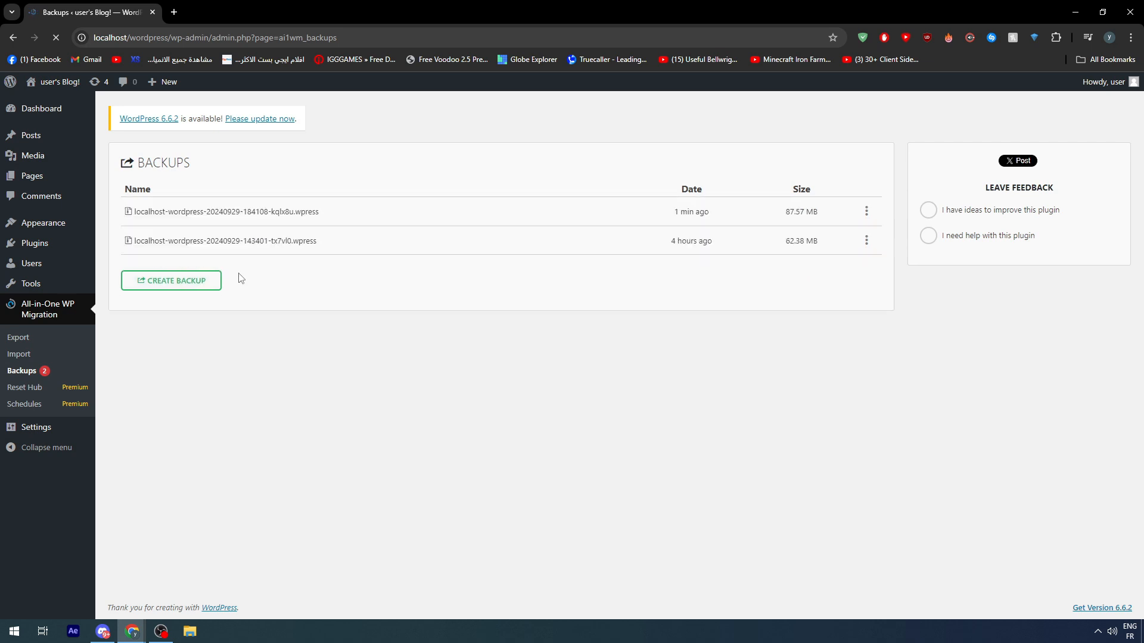
pyautogui.click(173, 283)
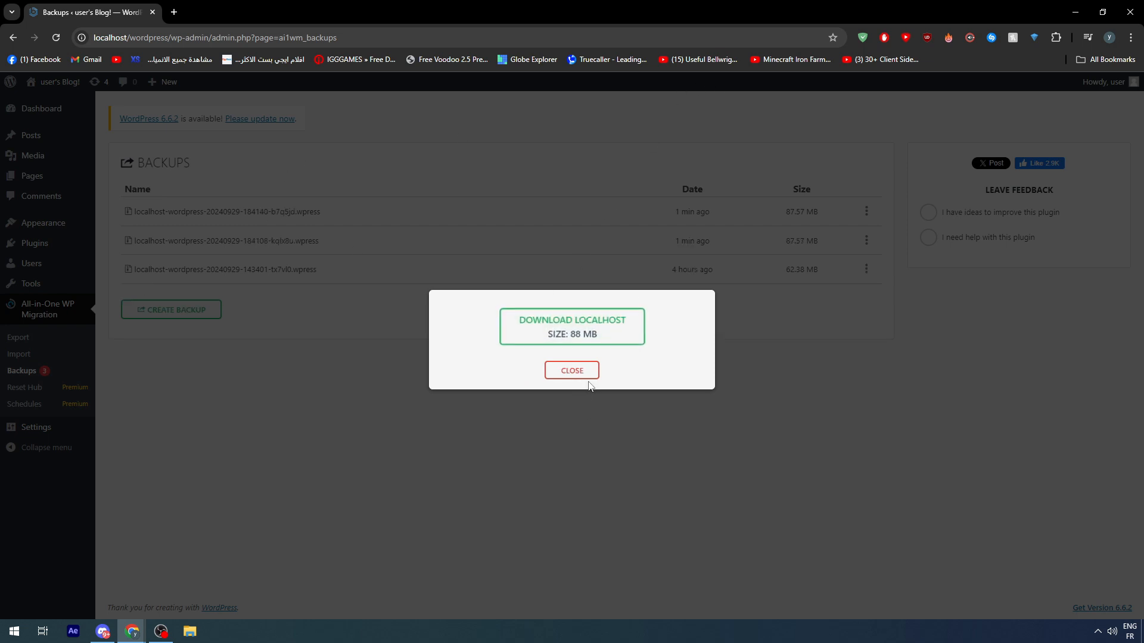
pyautogui.click(587, 376)
# List the newest backup's contents and examine its plugins and themes folders
pyautogui.click(866, 216)
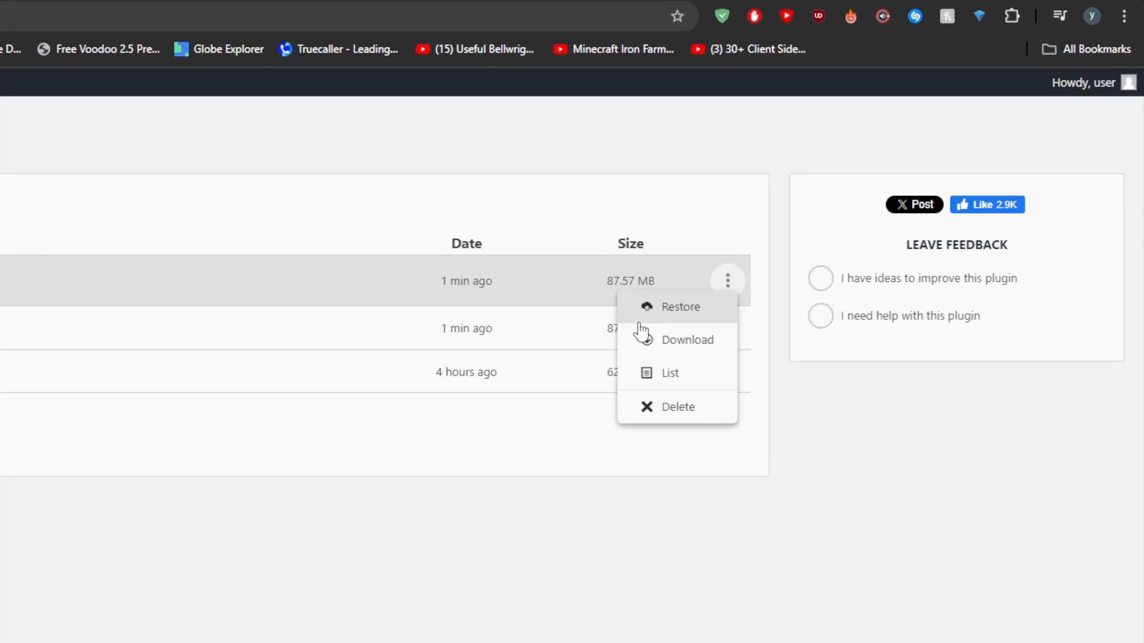
pyautogui.click(679, 307)
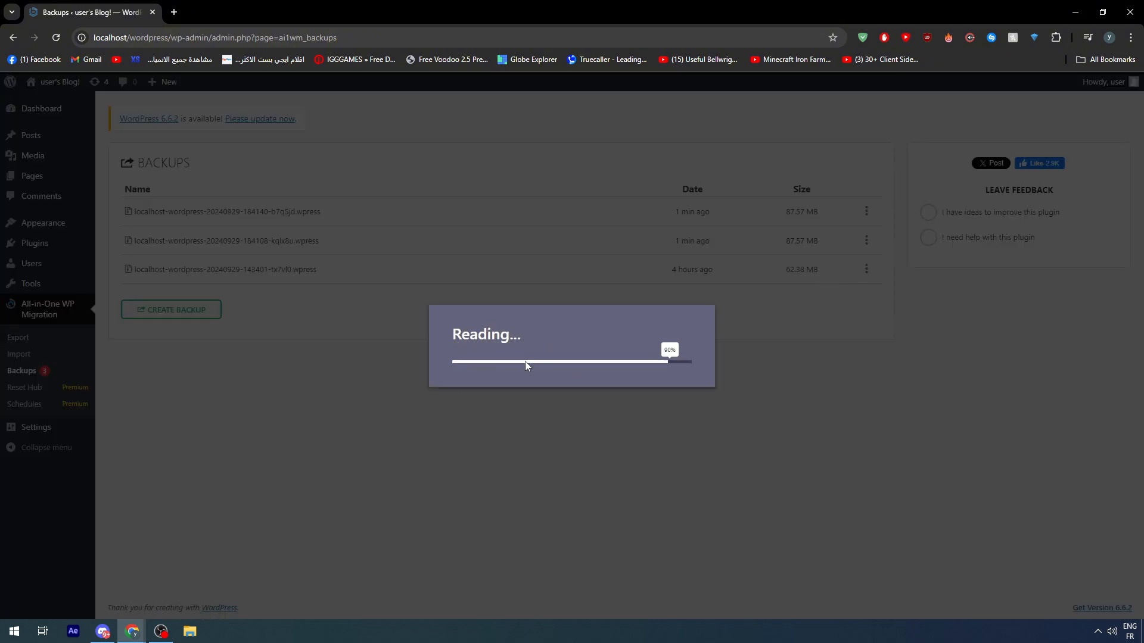
pyautogui.doubleClick(492, 352)
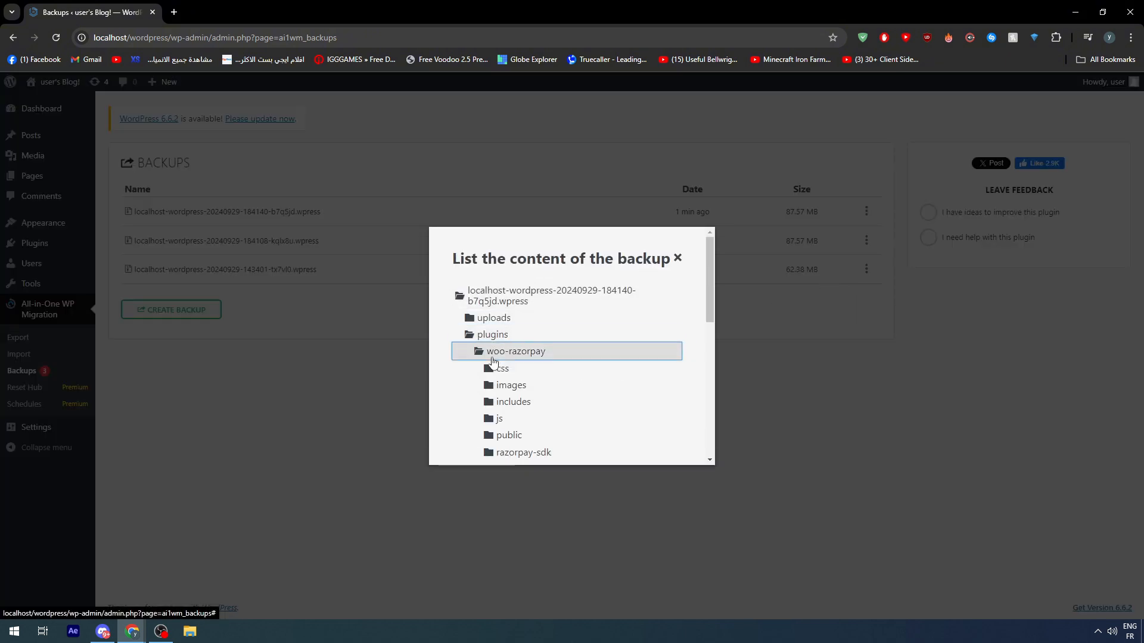
pyautogui.click(500, 351)
pyautogui.click(506, 368)
pyautogui.click(506, 368)
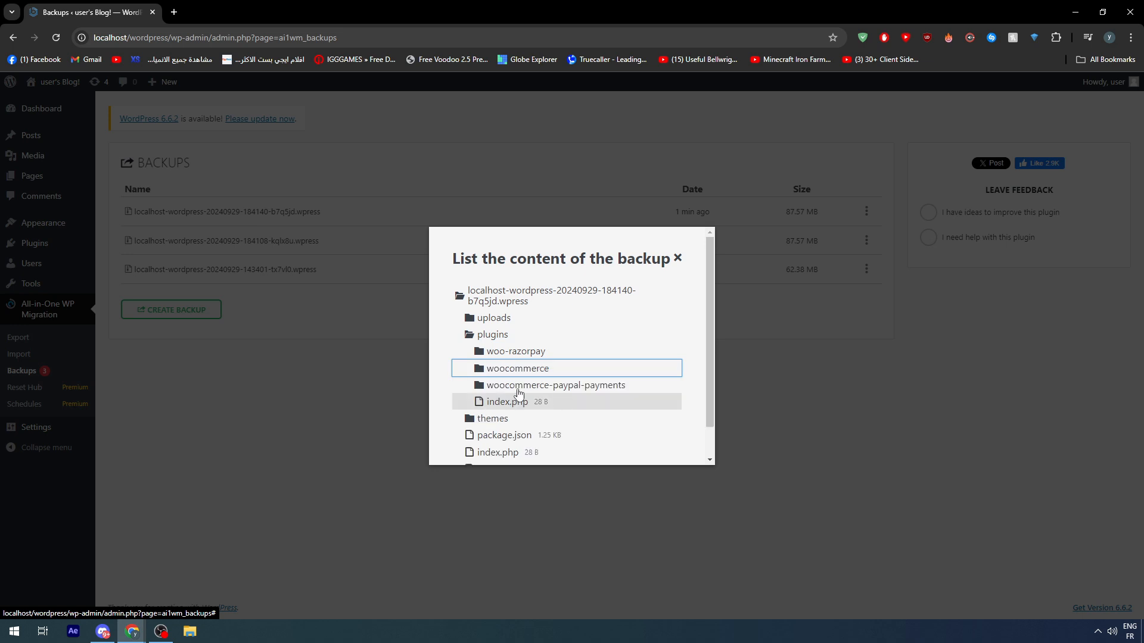
pyautogui.click(503, 383)
pyautogui.click(504, 383)
pyautogui.scroll(-1, 522, 366)
pyautogui.click(478, 386)
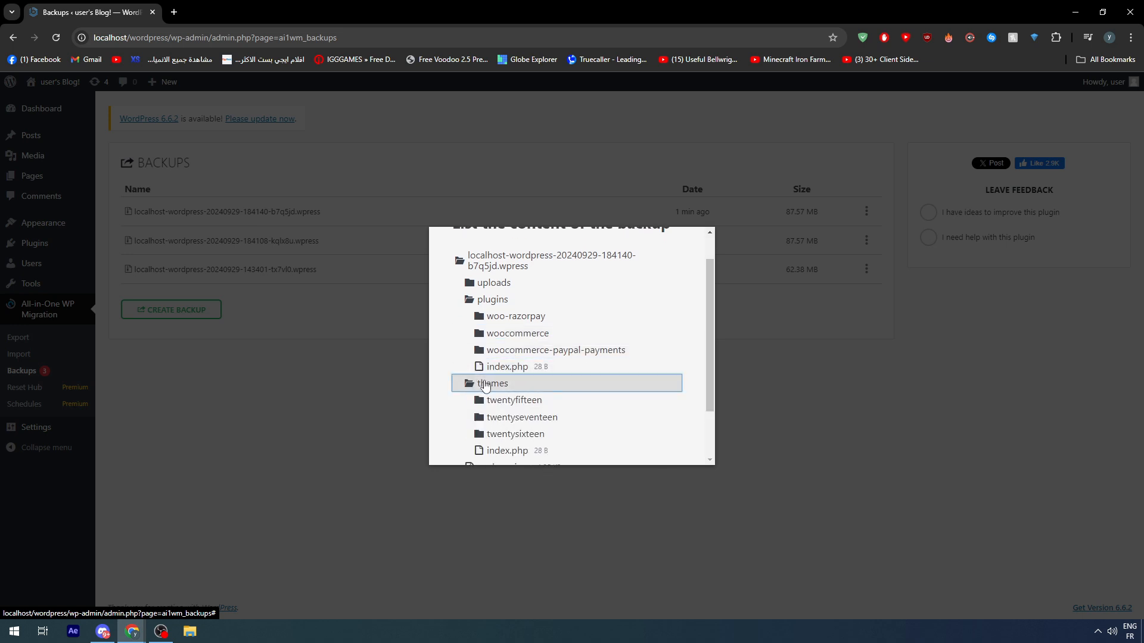
pyautogui.click(478, 385)
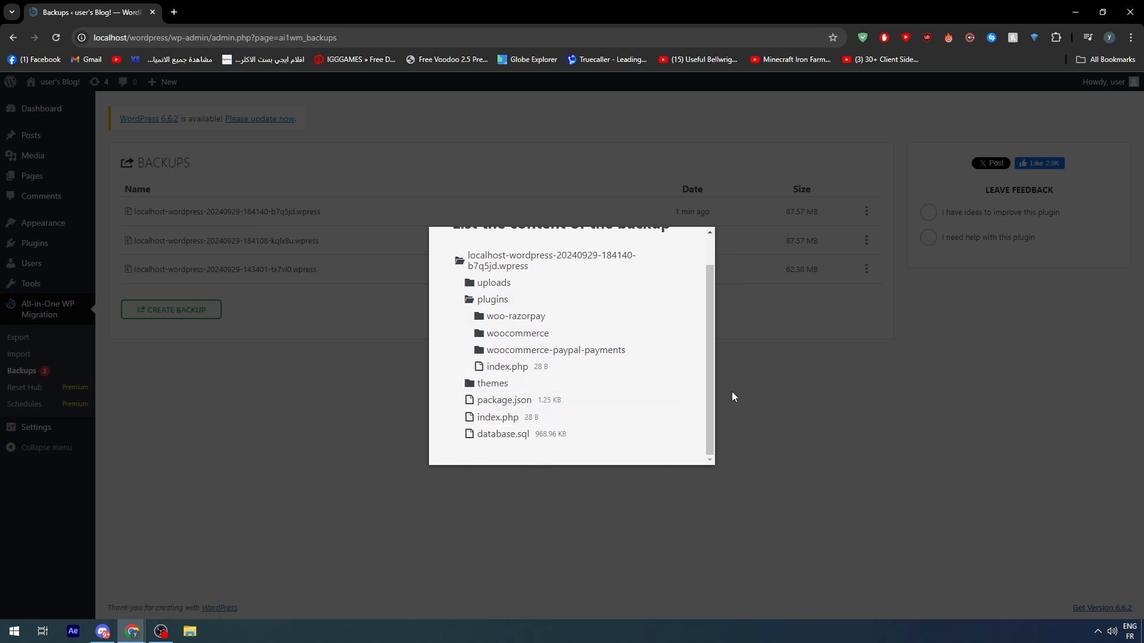
pyautogui.scroll(1, 618, 383)
pyautogui.click(676, 257)
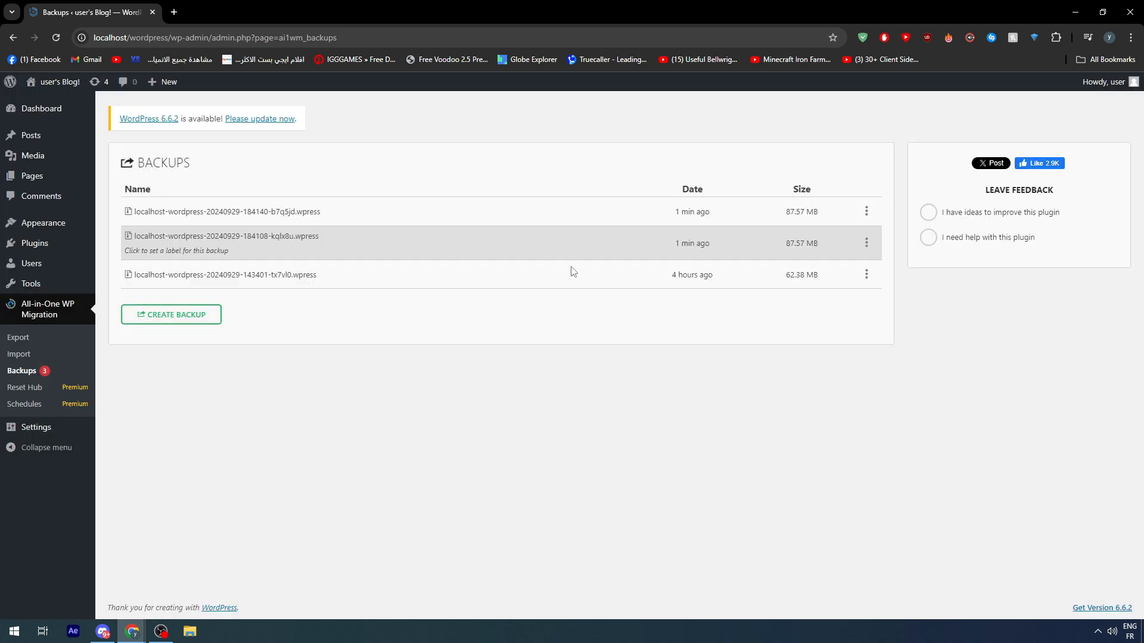
# Try to restore the site from the oldest backup and close the dialog
pyautogui.click(865, 272)
pyautogui.click(834, 289)
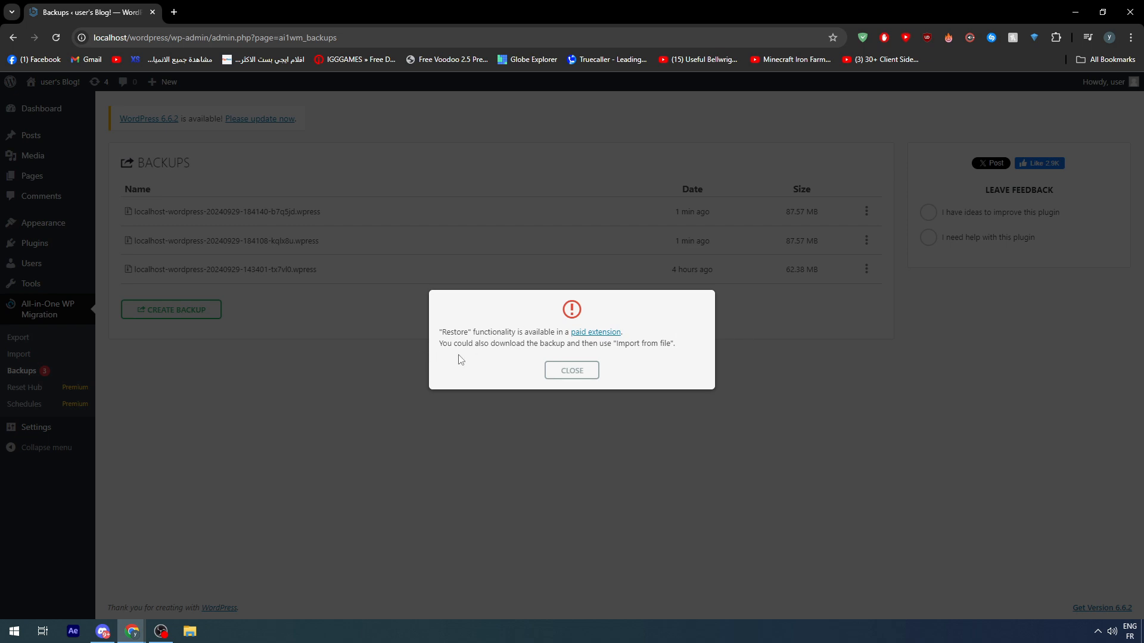
pyautogui.click(573, 373)
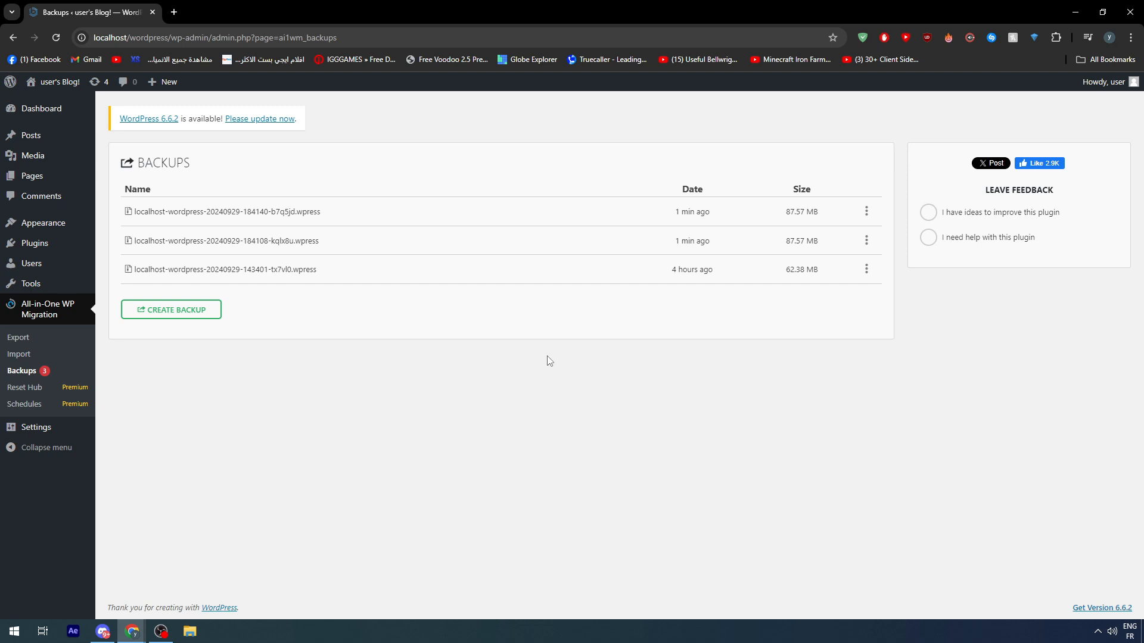
# Return to the list of installed plugins
pyautogui.click(57, 250)
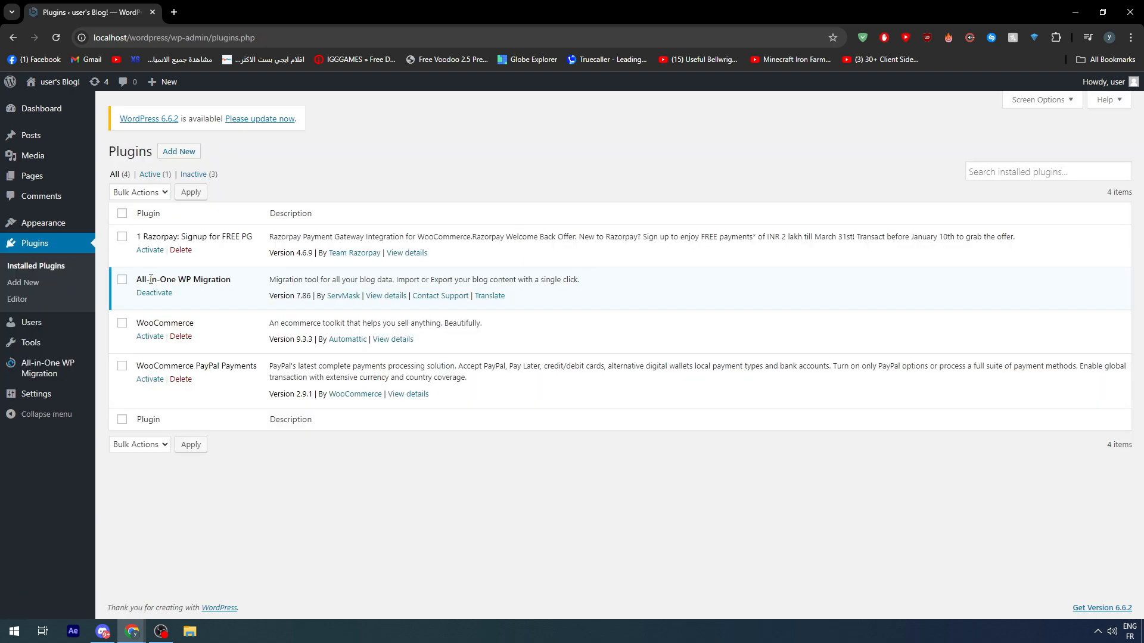